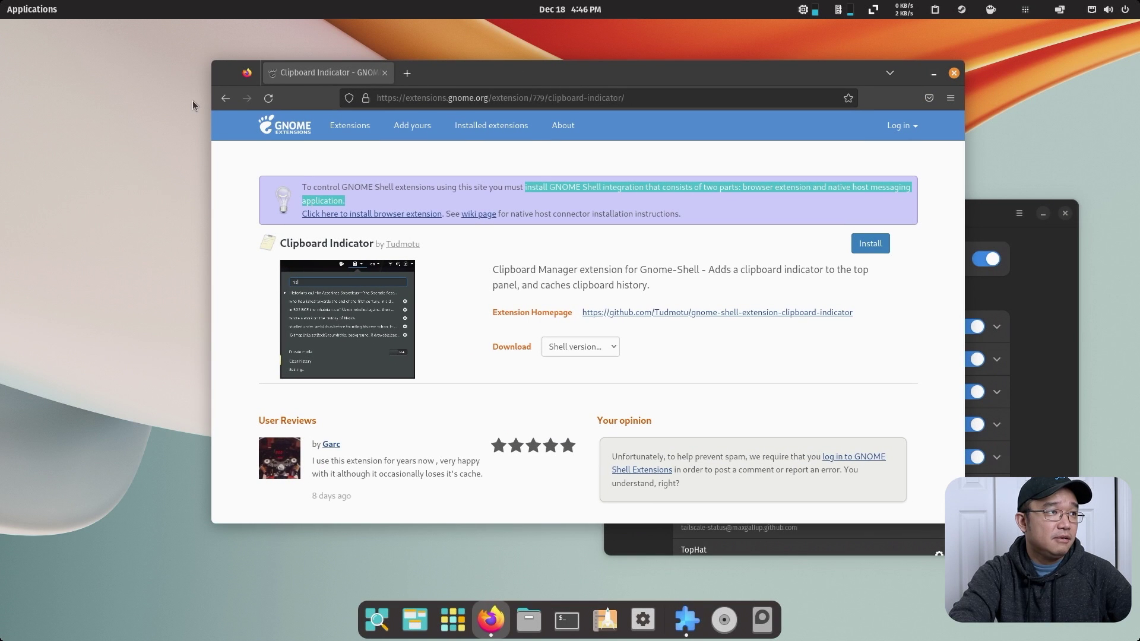
Step: Go back to the rpi_ubu64_desktop repo, scroll to its 'Extensions Gnome' table, and shift Firefox left
right_click(229, 101)
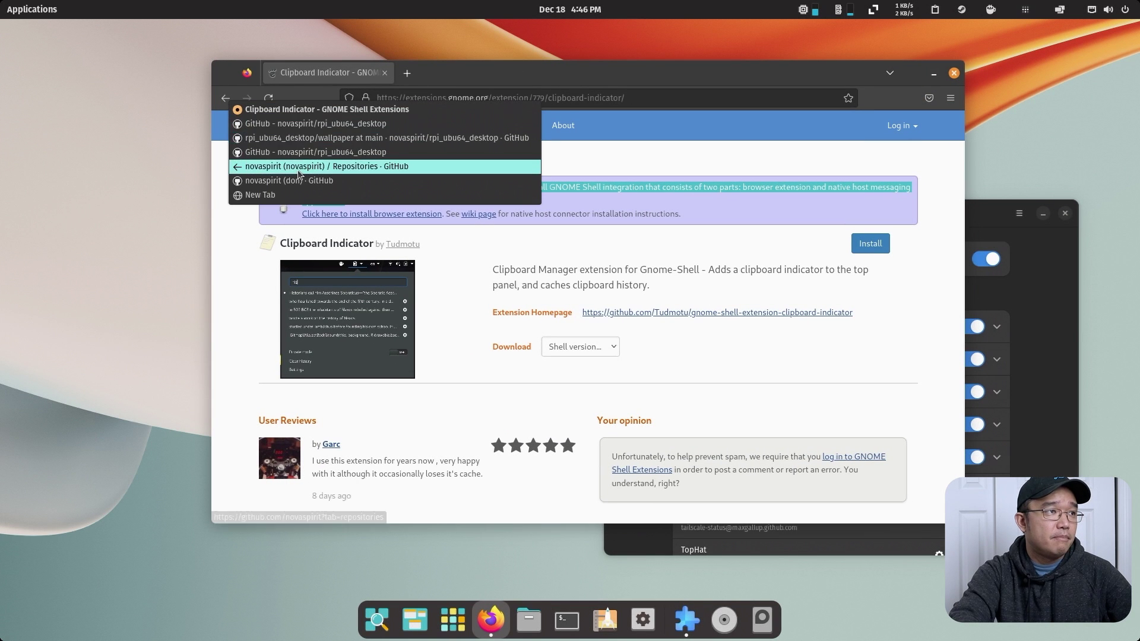
left_click(323, 150)
scroll(855, 359, "up", 15)
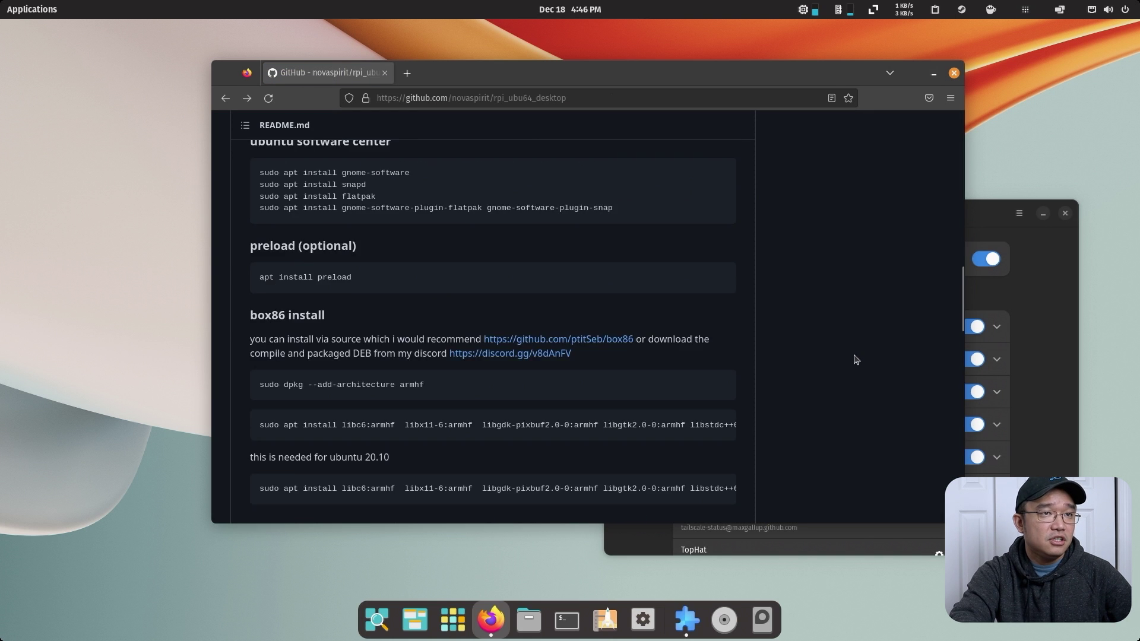
scroll(855, 359, "up", 5)
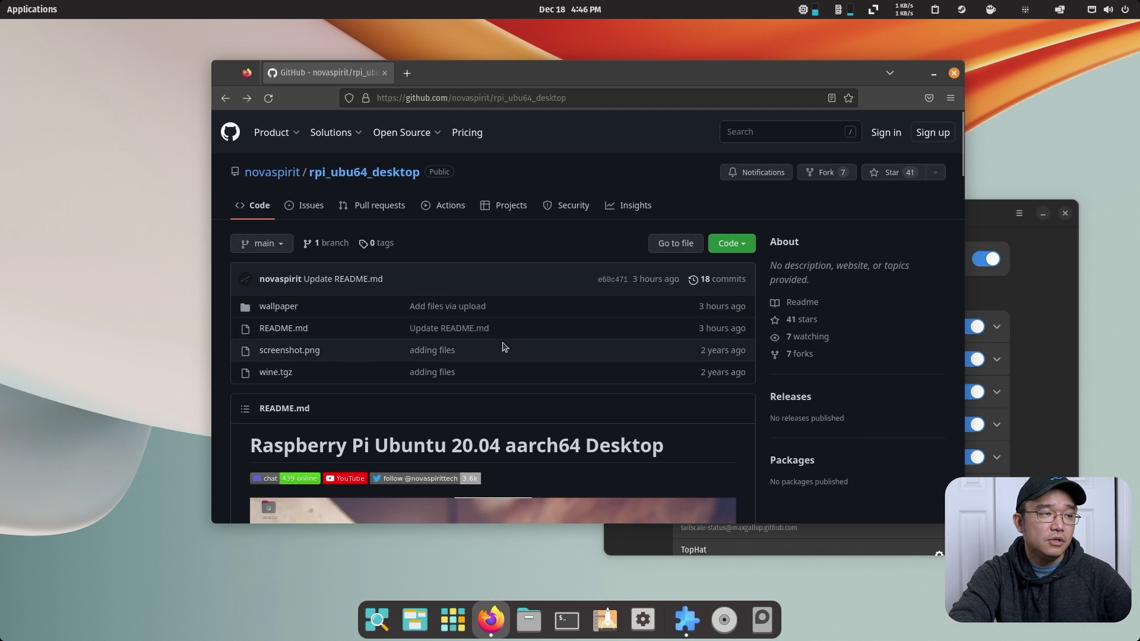
scroll(503, 342, "down", 8)
scroll(503, 342, "down", 10)
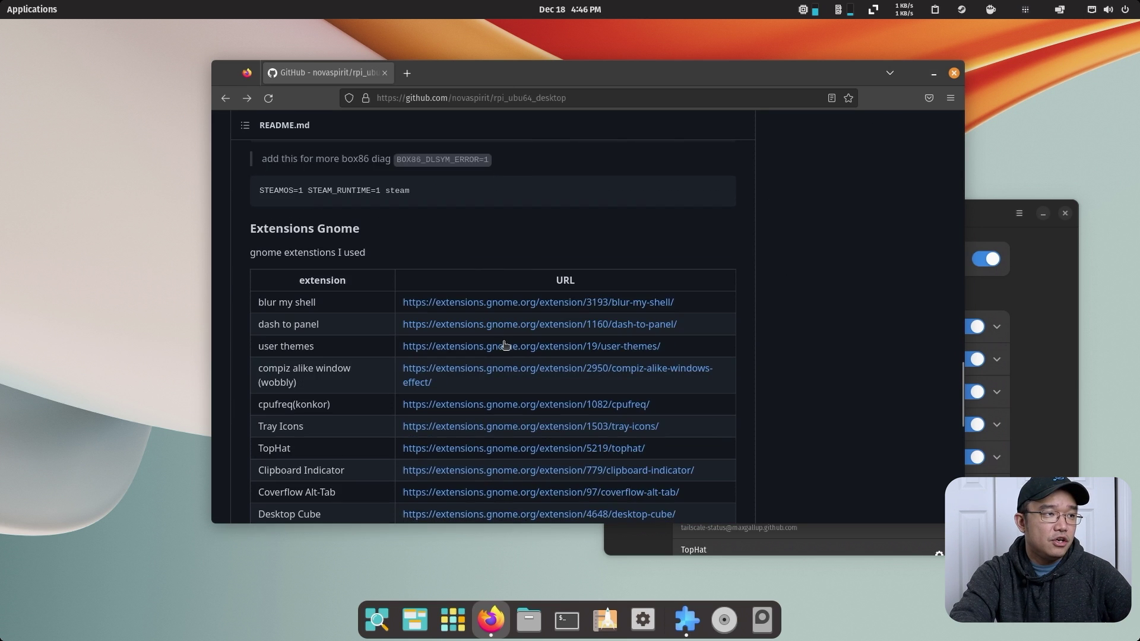
scroll(504, 345, "down", 3)
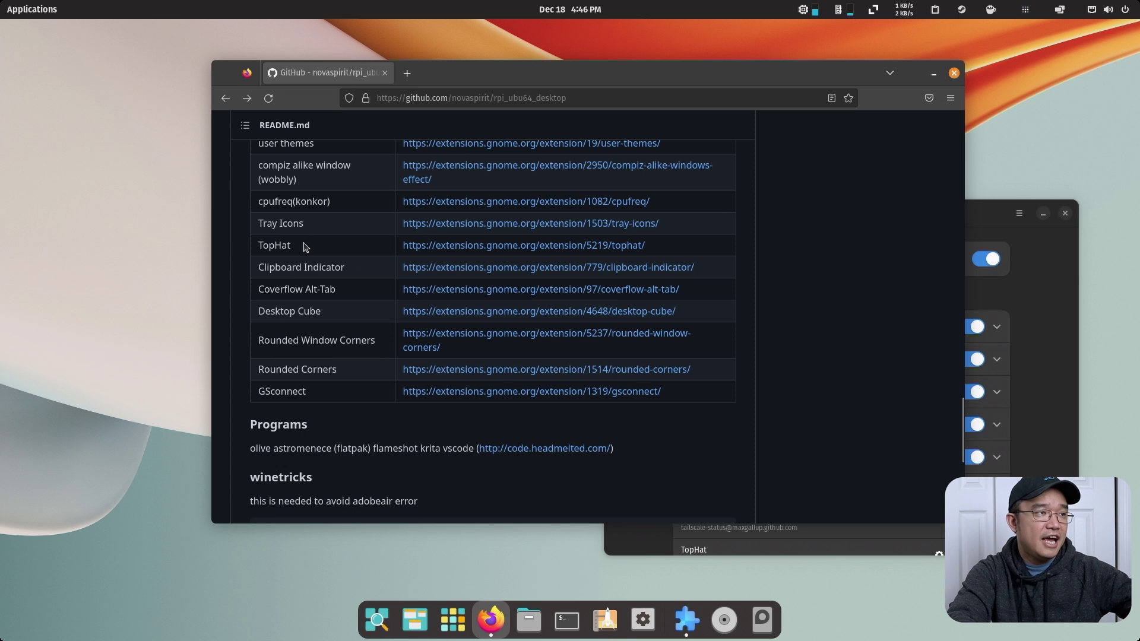
scroll(365, 262, "up", 4)
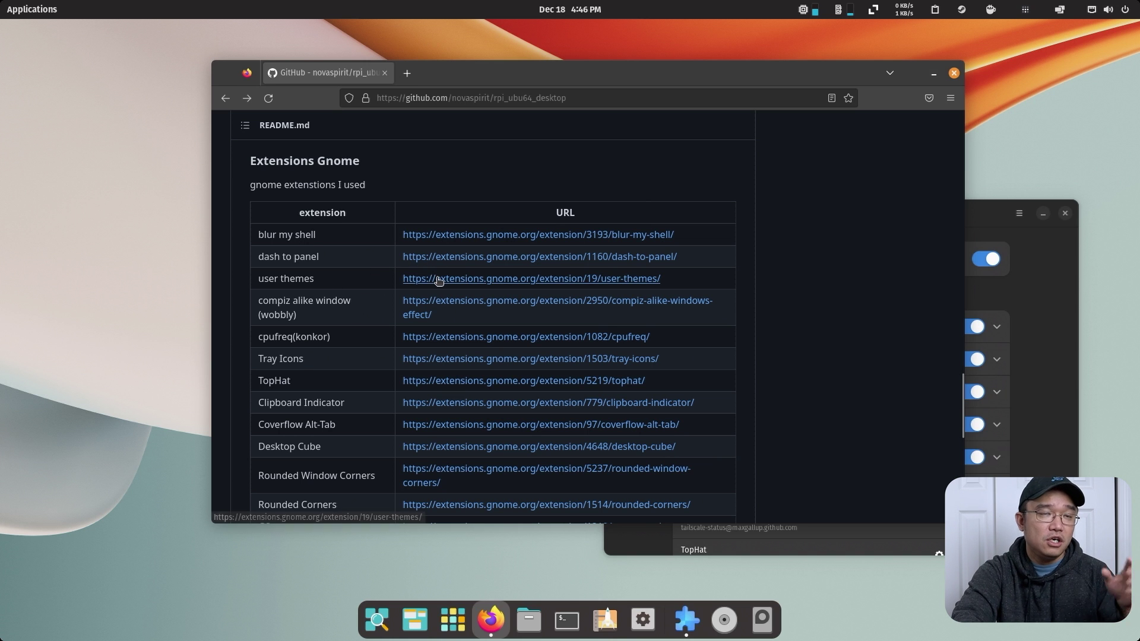
left_click_drag(571, 69, 499, 62)
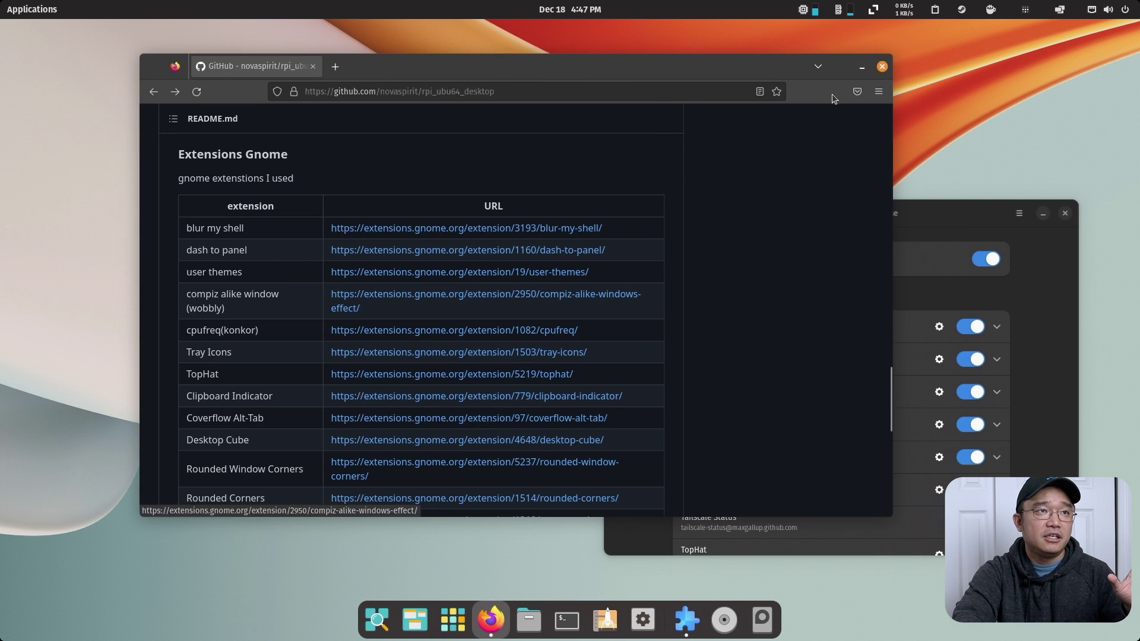
left_click(806, 12)
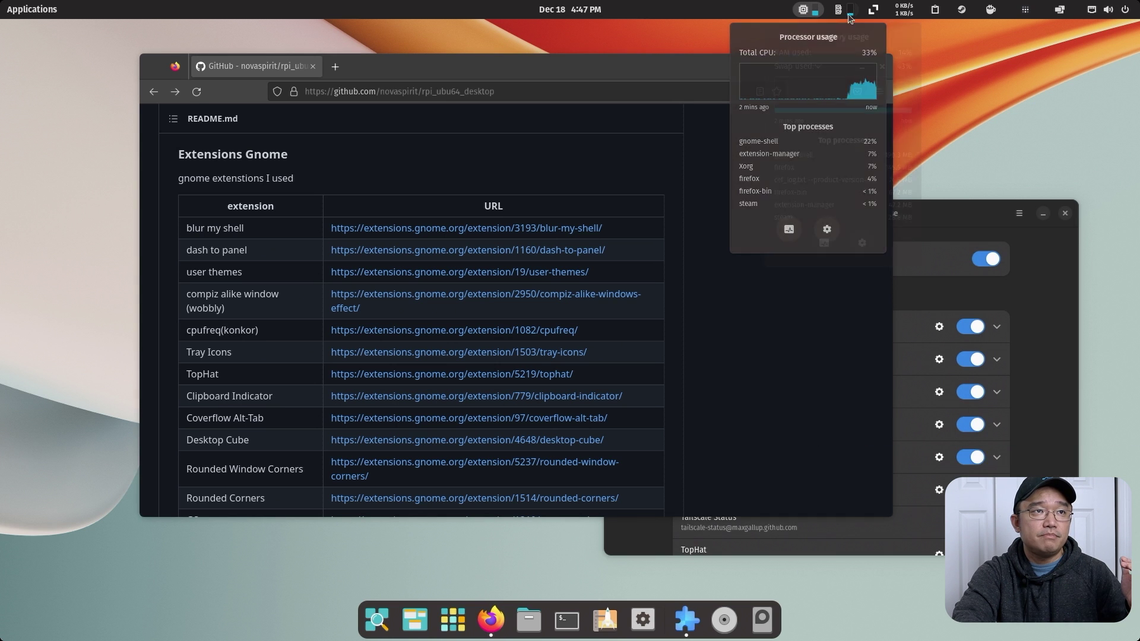
mouse_move(873, 10)
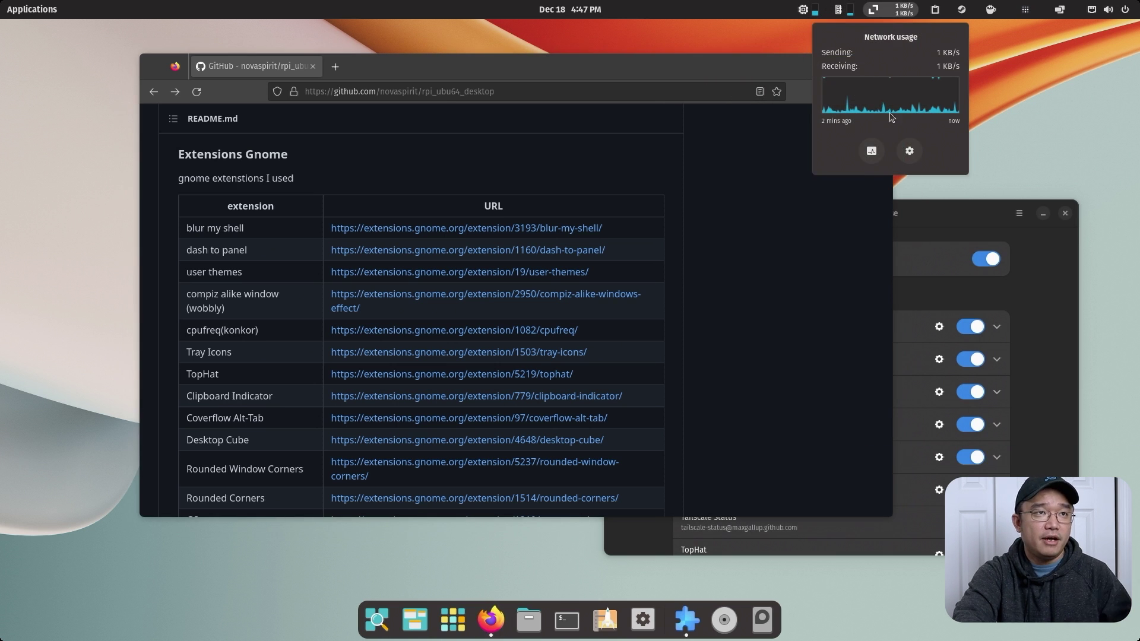
mouse_move(962, 10)
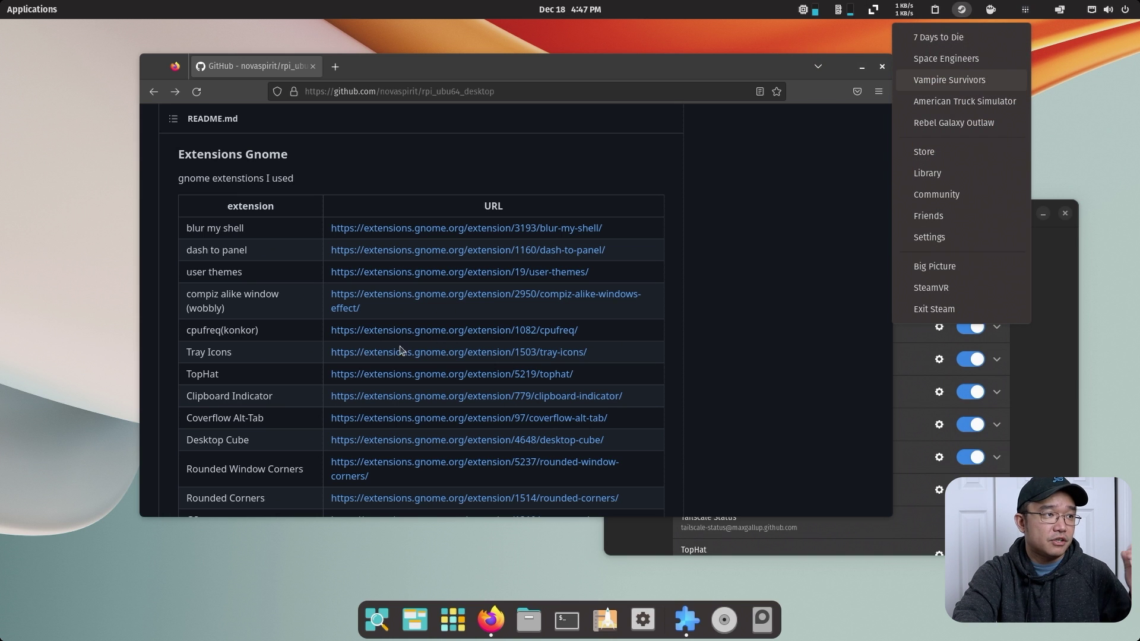
left_click(723, 331)
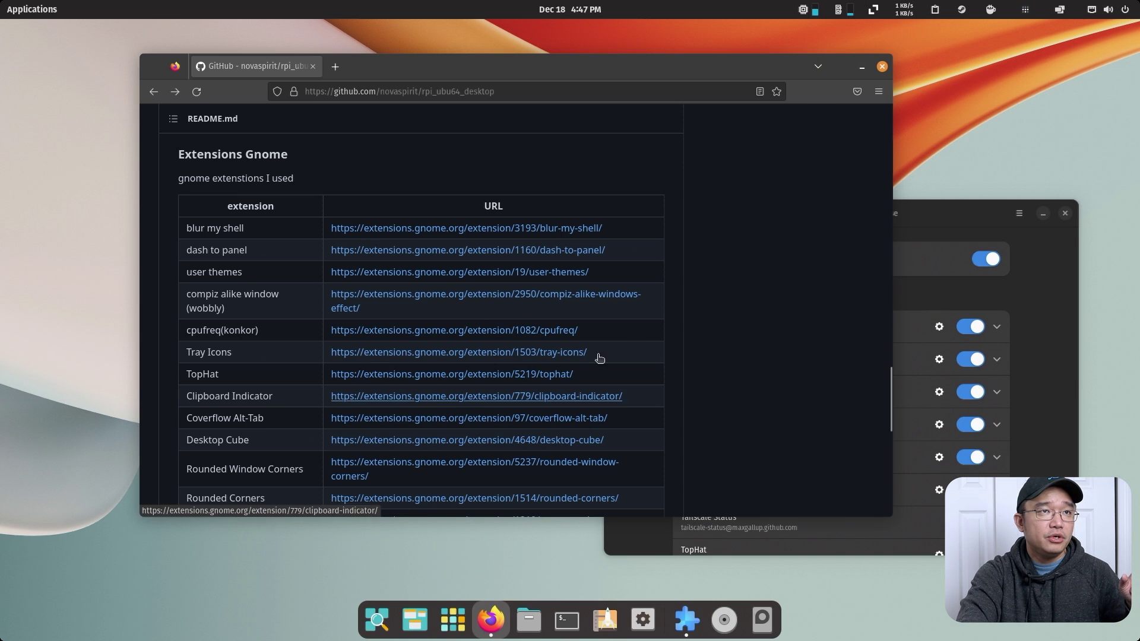
left_click(941, 14)
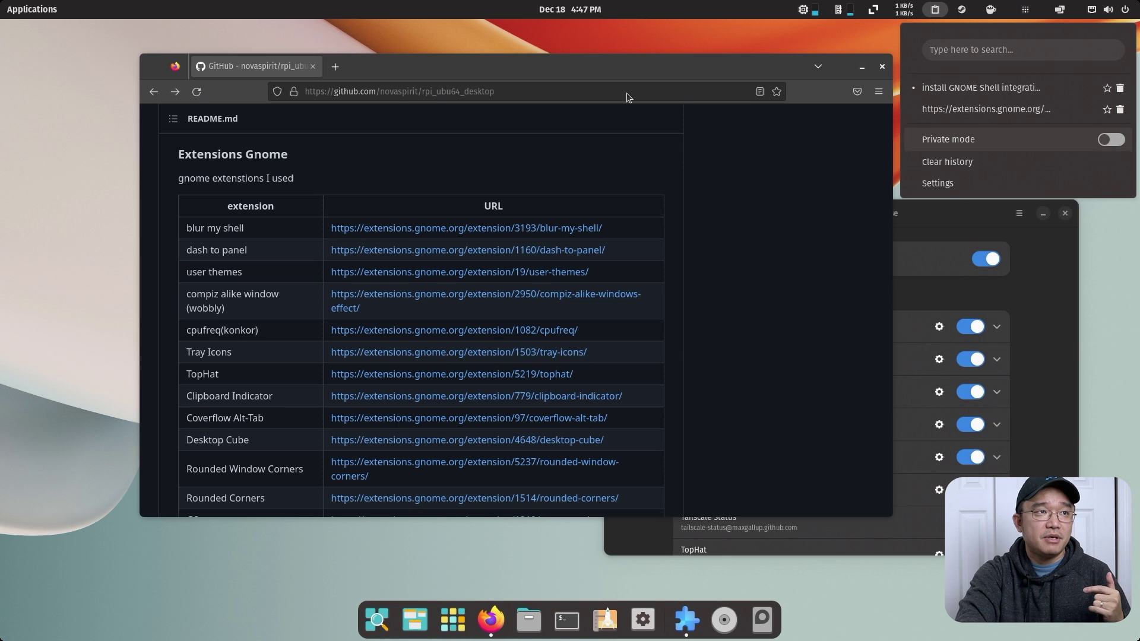
left_click(588, 77)
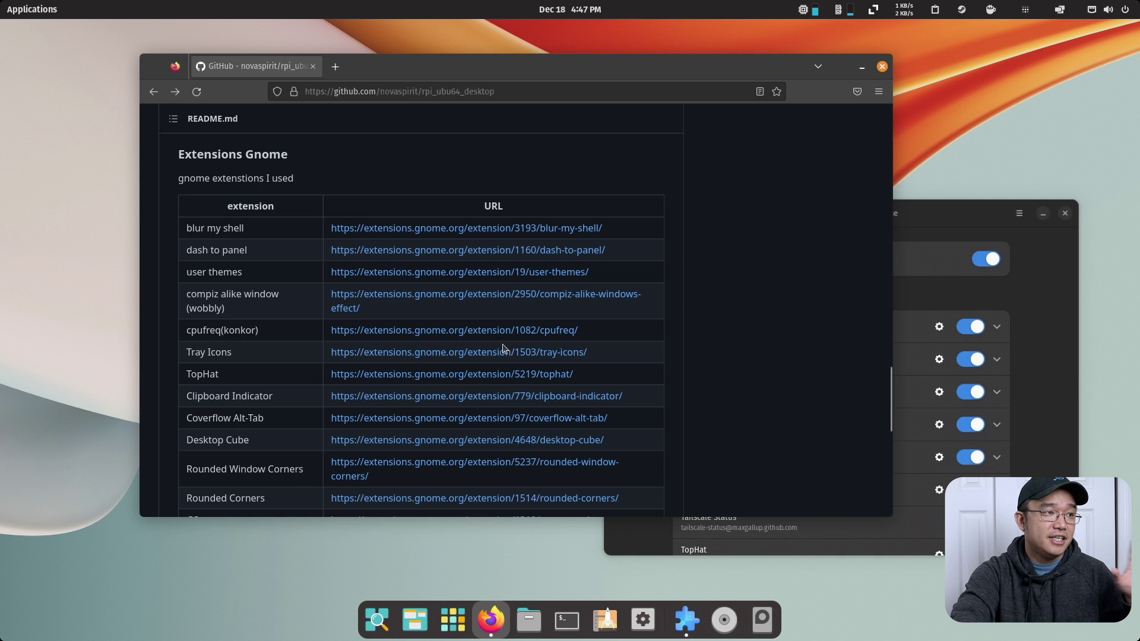
Step: Cycle through the open windows with the Coverflow Alt-Tab 3D switcher
left_click_drag(272, 425, 181, 422)
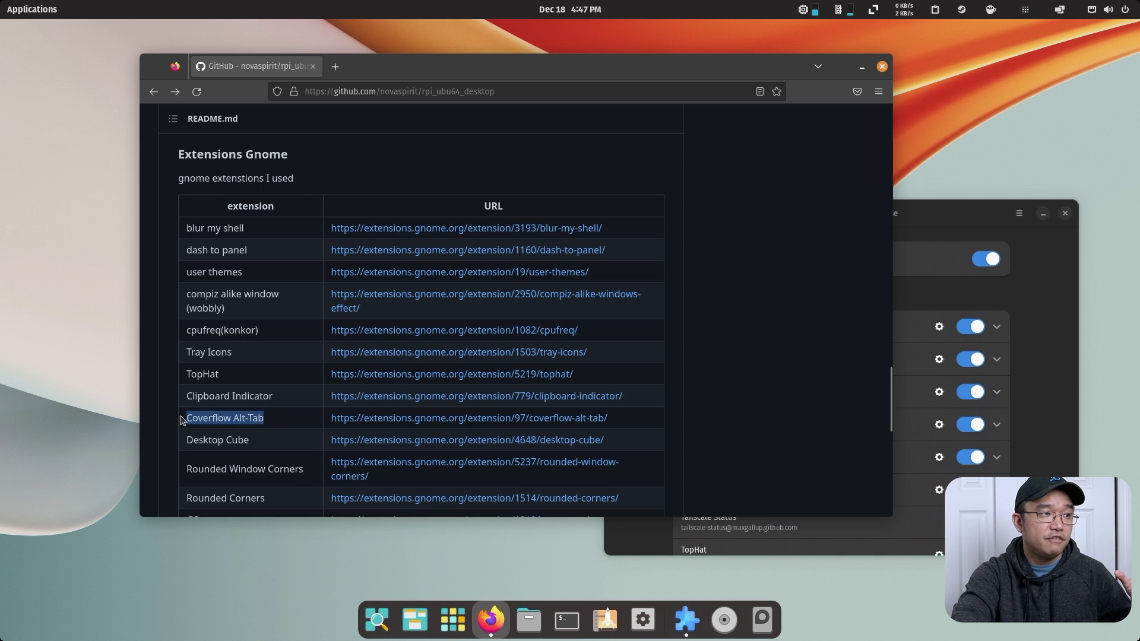
left_click(299, 418)
key("alt+Tab")
key("alt+Tab")
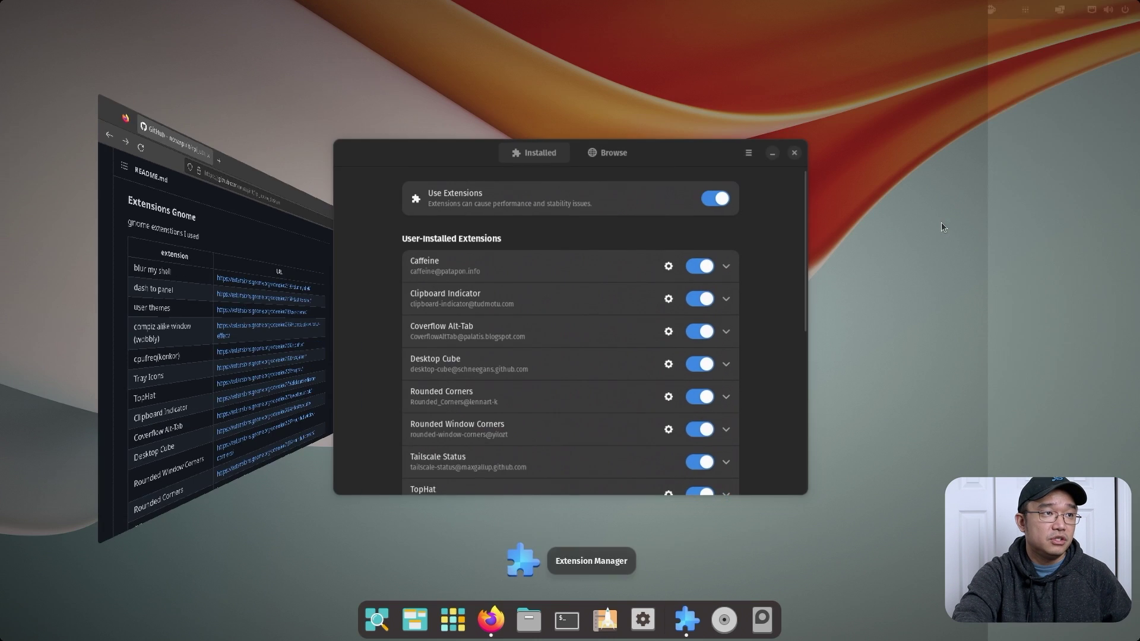
key("alt+Tab")
key("alt+Tab")
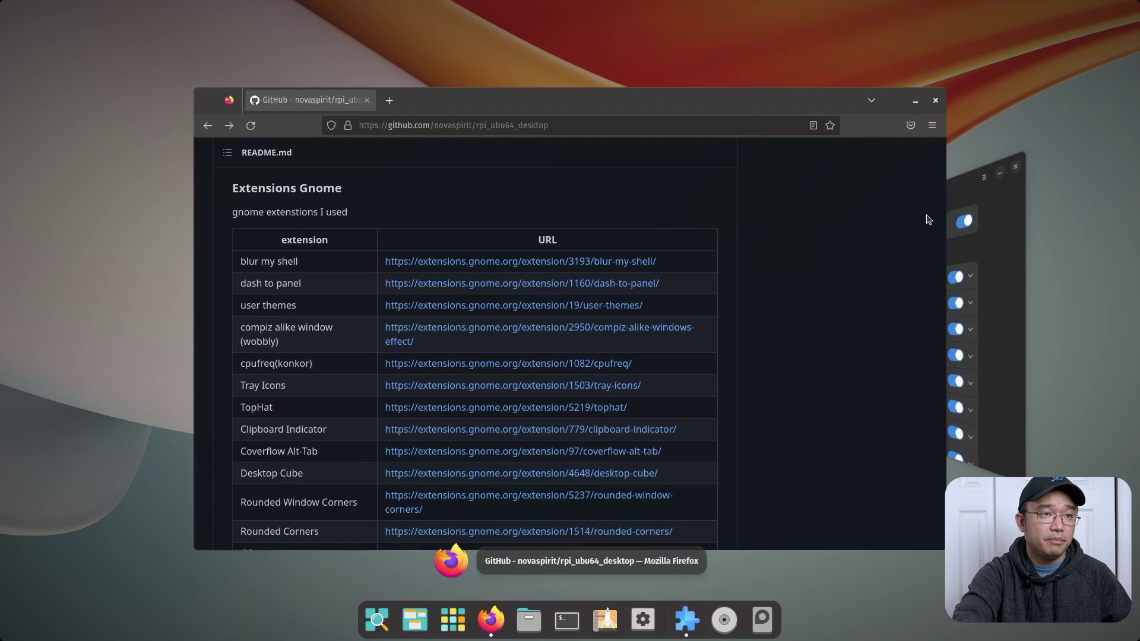
key("alt+Tab")
key("alt+Tab")
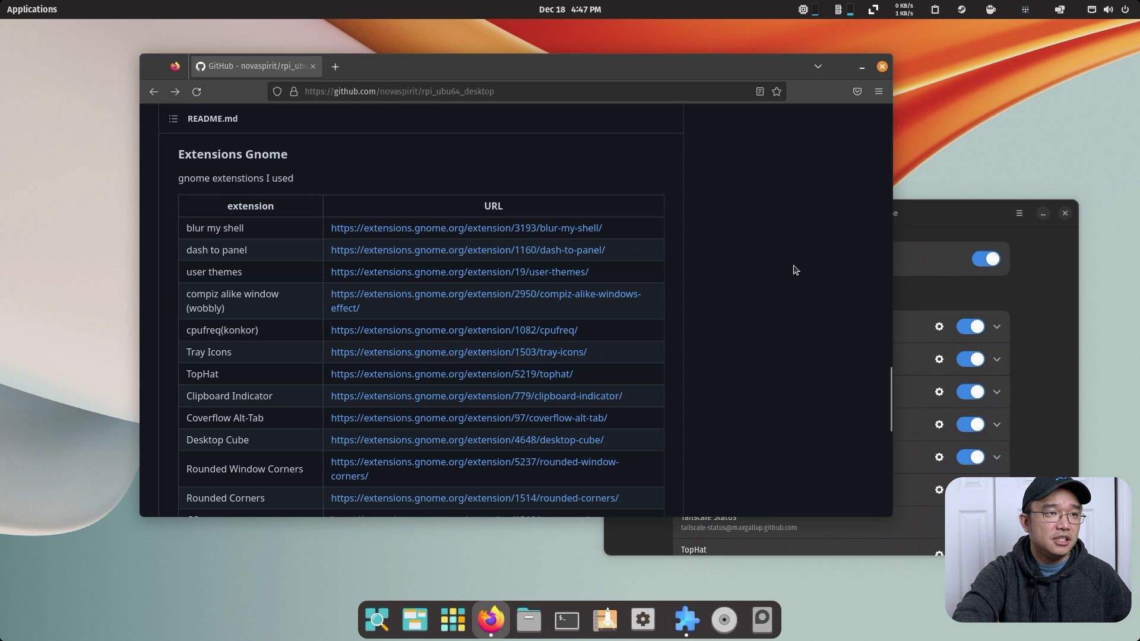
key("alt+Tab")
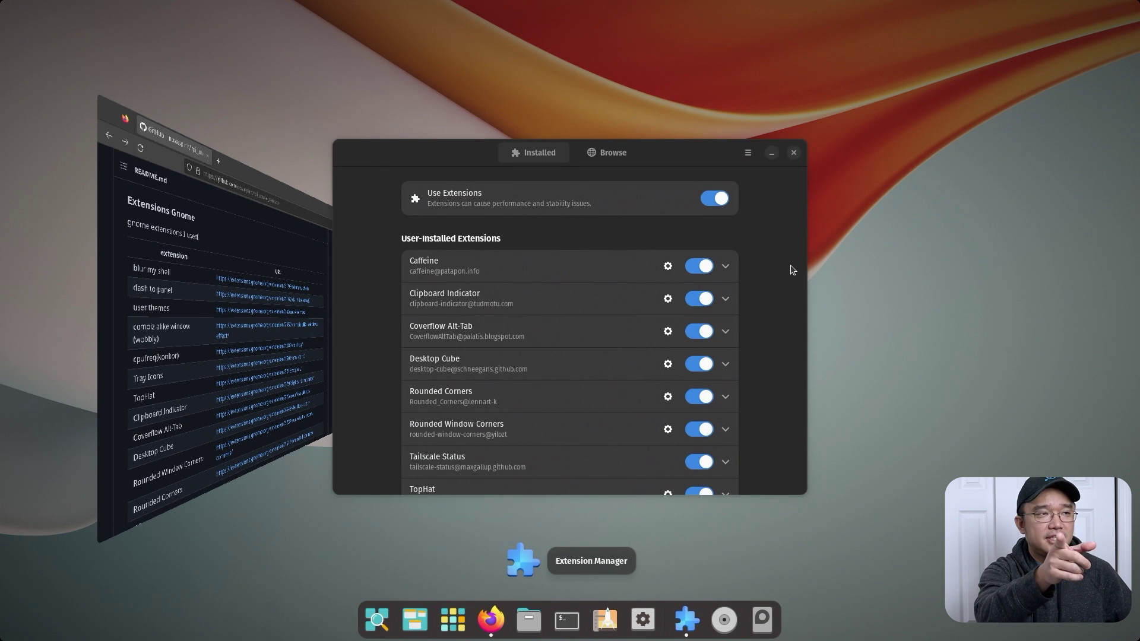
key("alt+Tab")
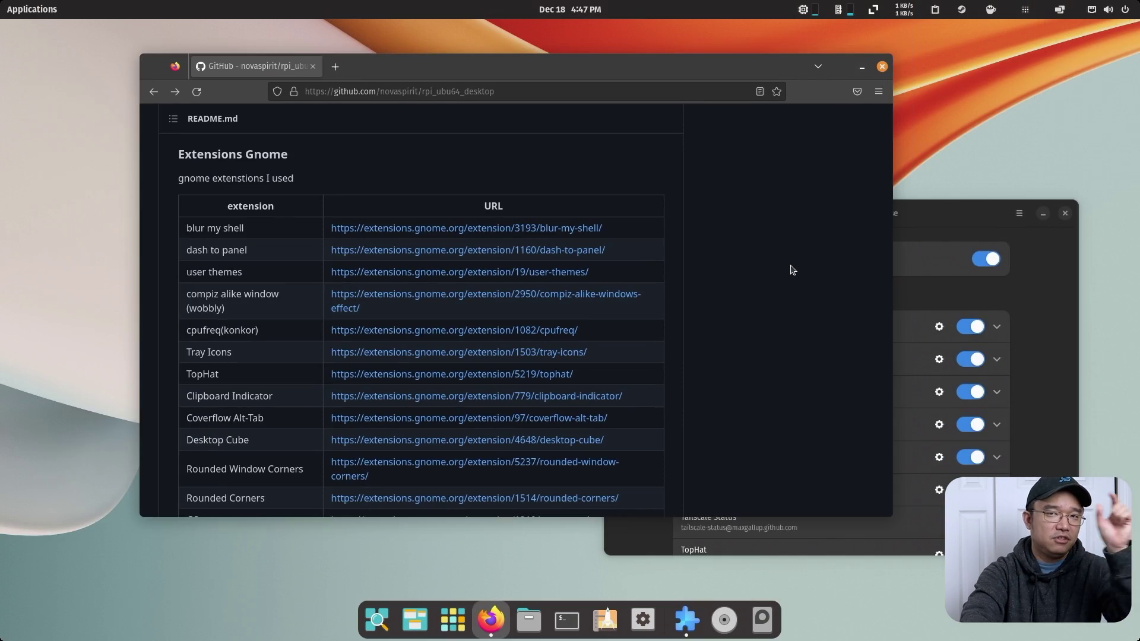
Step: Disable Coverflow Alt-Tab to compare the plain switcher, then re-enable it
left_click(1036, 291)
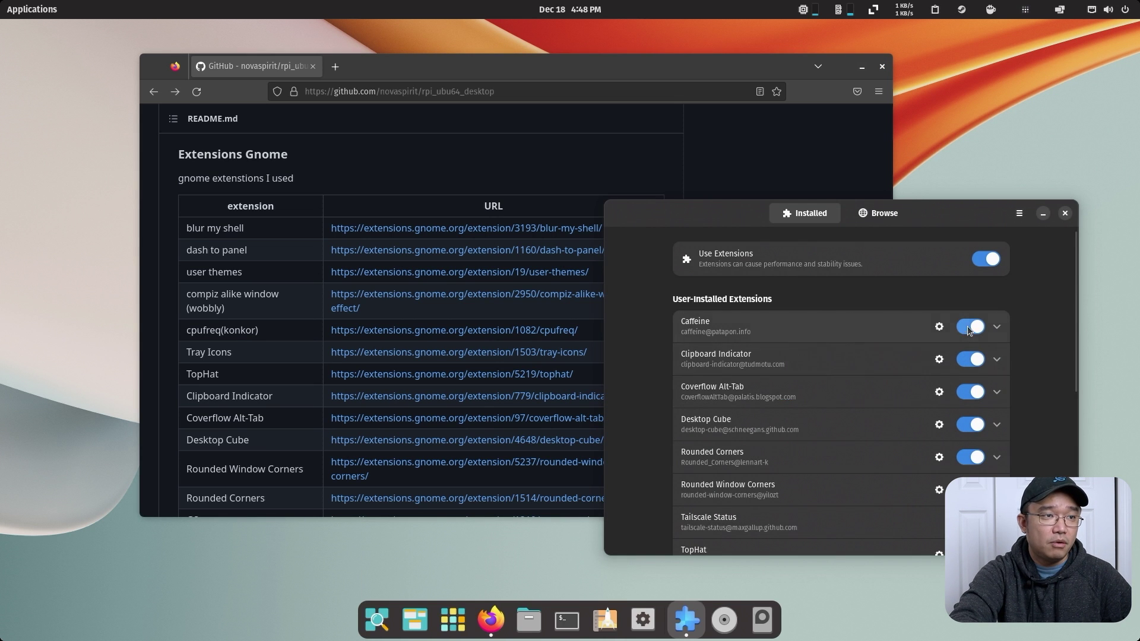
left_click(974, 391)
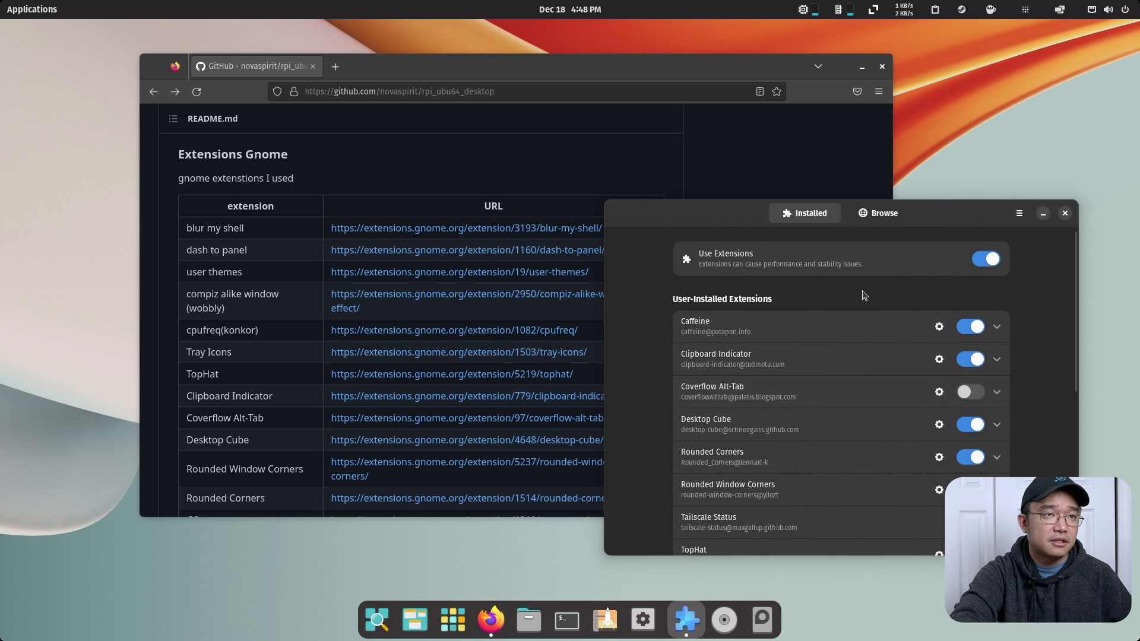
key("alt+Tab")
key("alt+Tab")
key("alt+Tab")
key("alt+Tab")
key("alt+Tab")
key("alt+Tab")
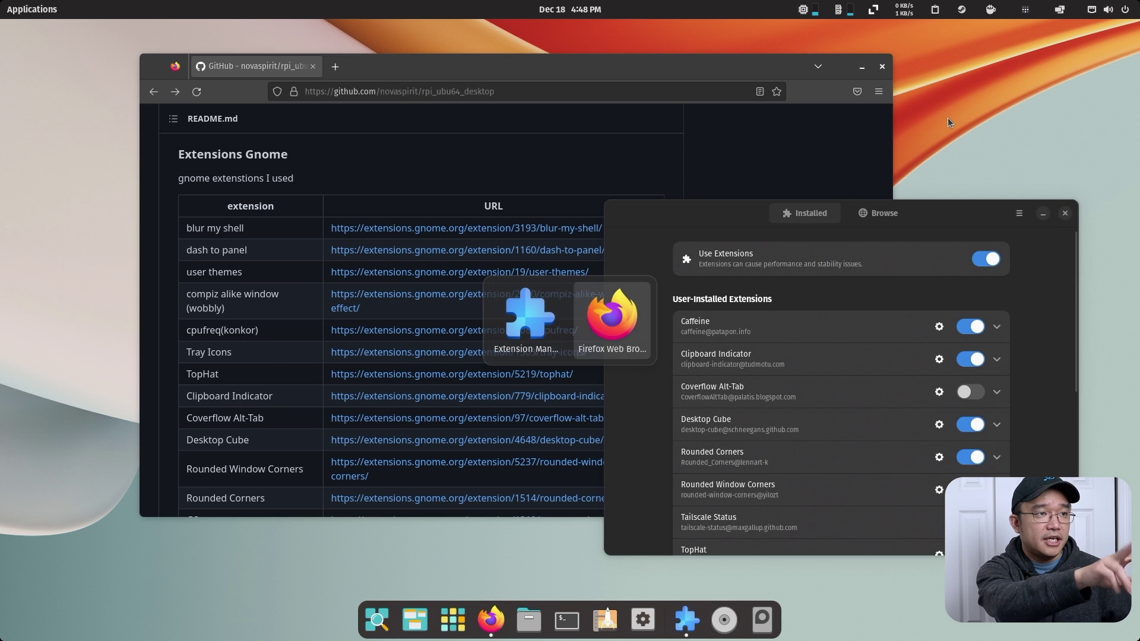
key("alt+Tab")
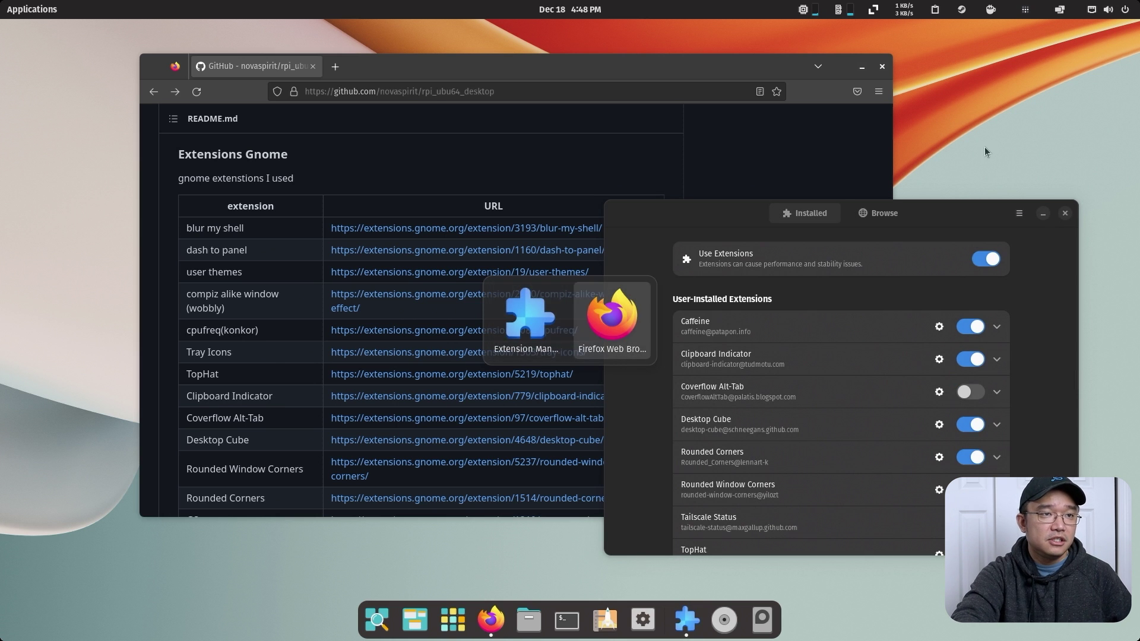
left_click(968, 383)
left_click(972, 392)
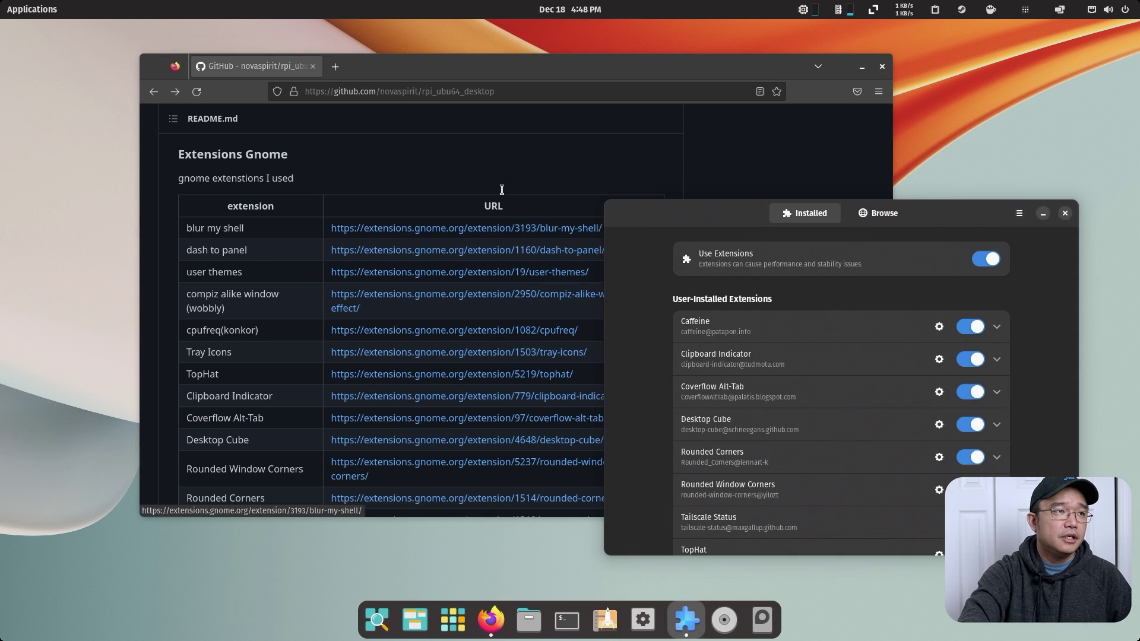
Step: Raise the Firefox README window, then rotate the desktop cube to the empty workspace
left_click(505, 181)
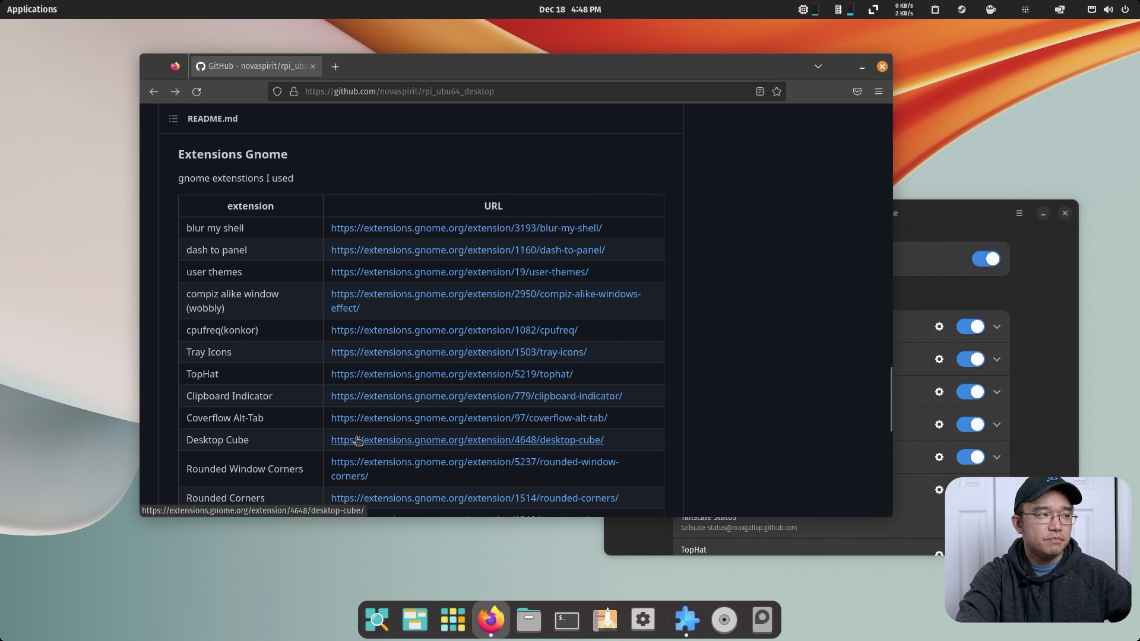
left_click(942, 129)
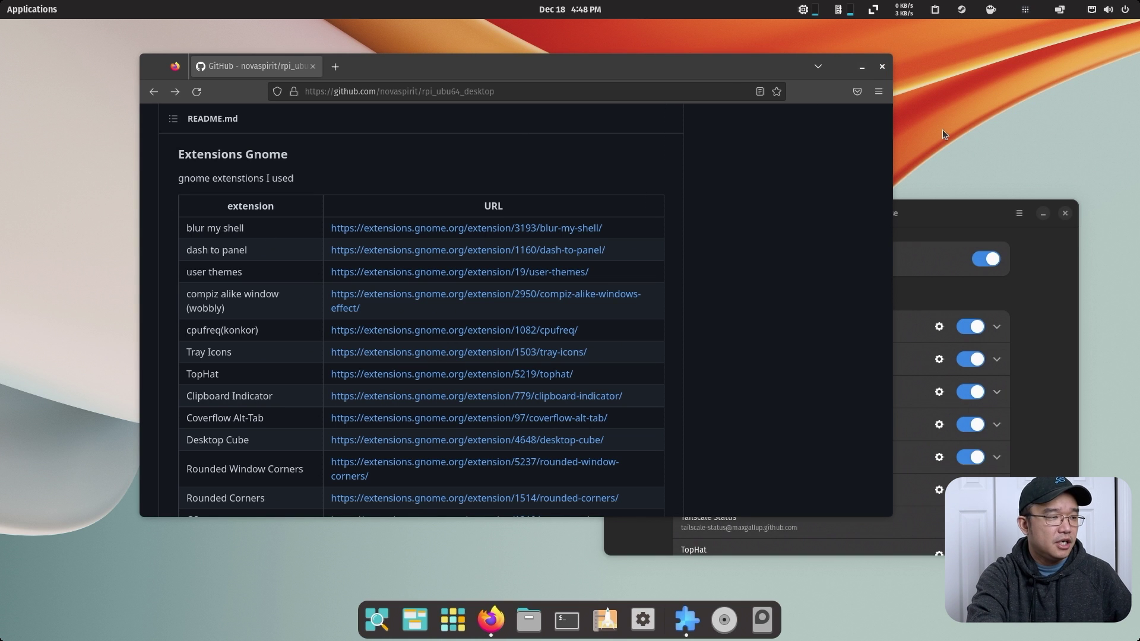
key("ctrl+alt+Right")
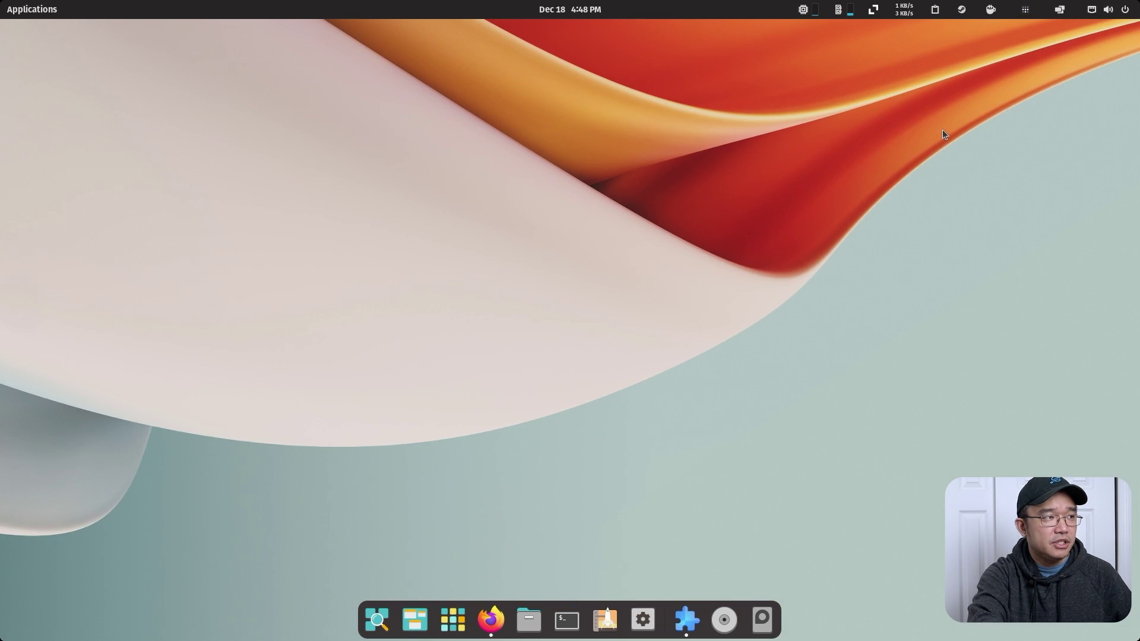
Step: Spin the desktop cube back and forth between the Firefox workspace and the empty one
key("ctrl+alt+Left")
key("ctrl+alt+Right")
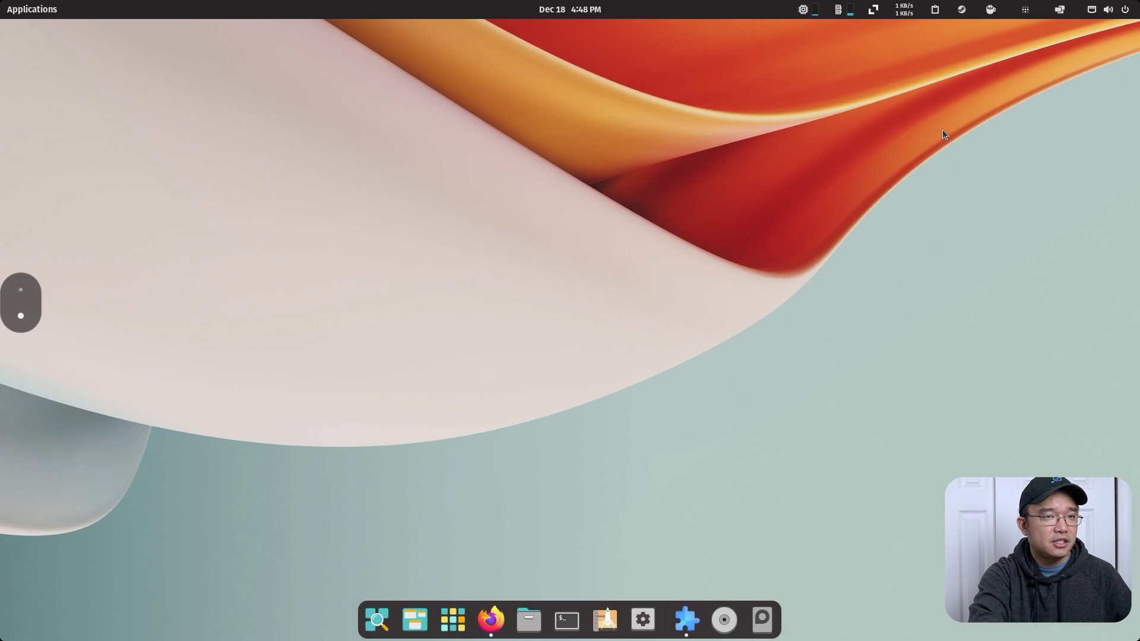
key("ctrl+alt+Left")
key("ctrl+alt+Right")
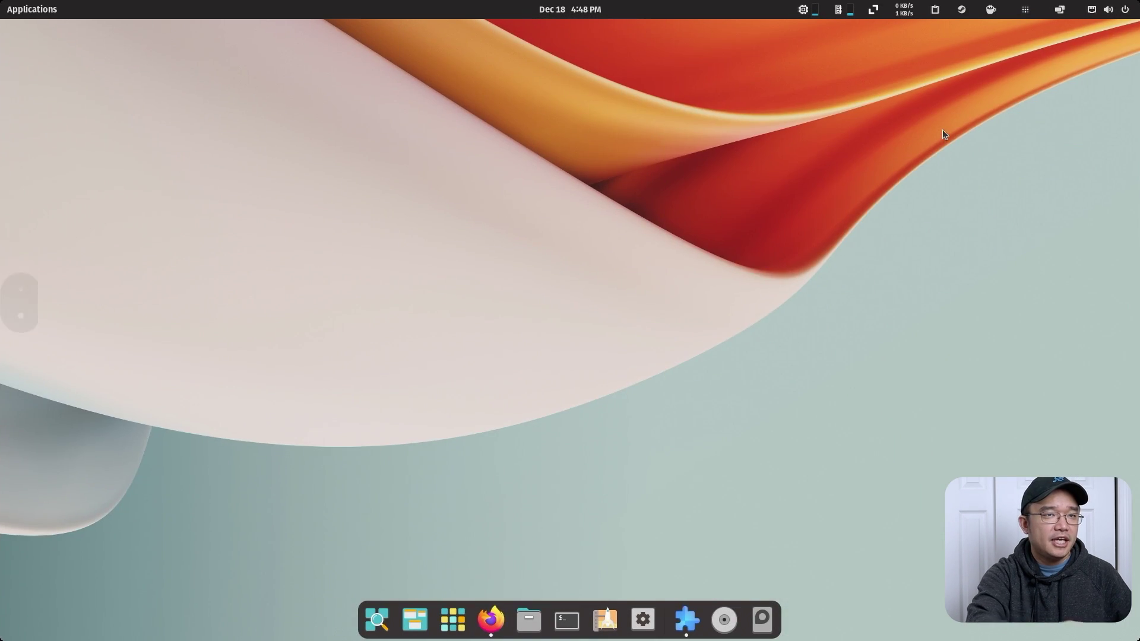
key("ctrl+alt+Left")
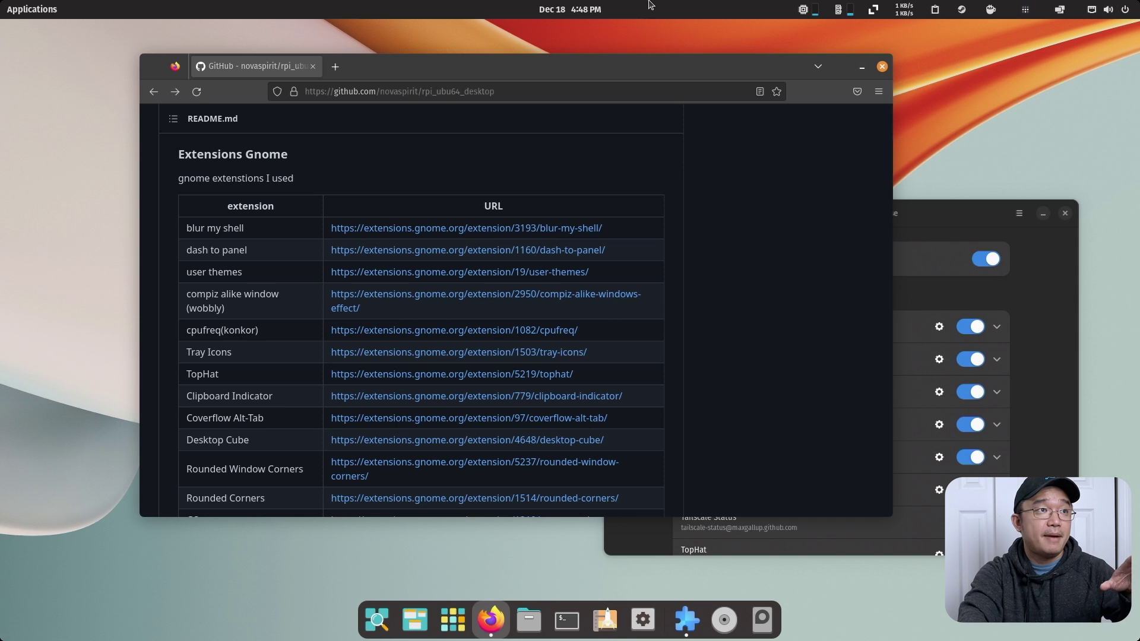
Step: View the Desktop Cube extension page from the README table, then return to the README
mouse_move(650, 4)
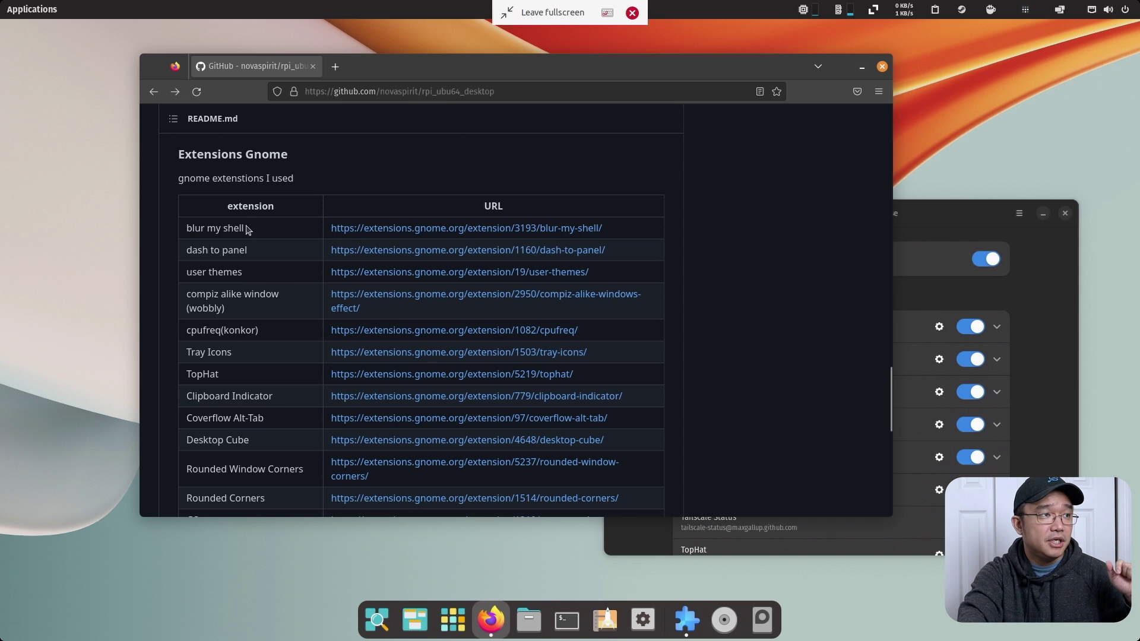
left_click(418, 440)
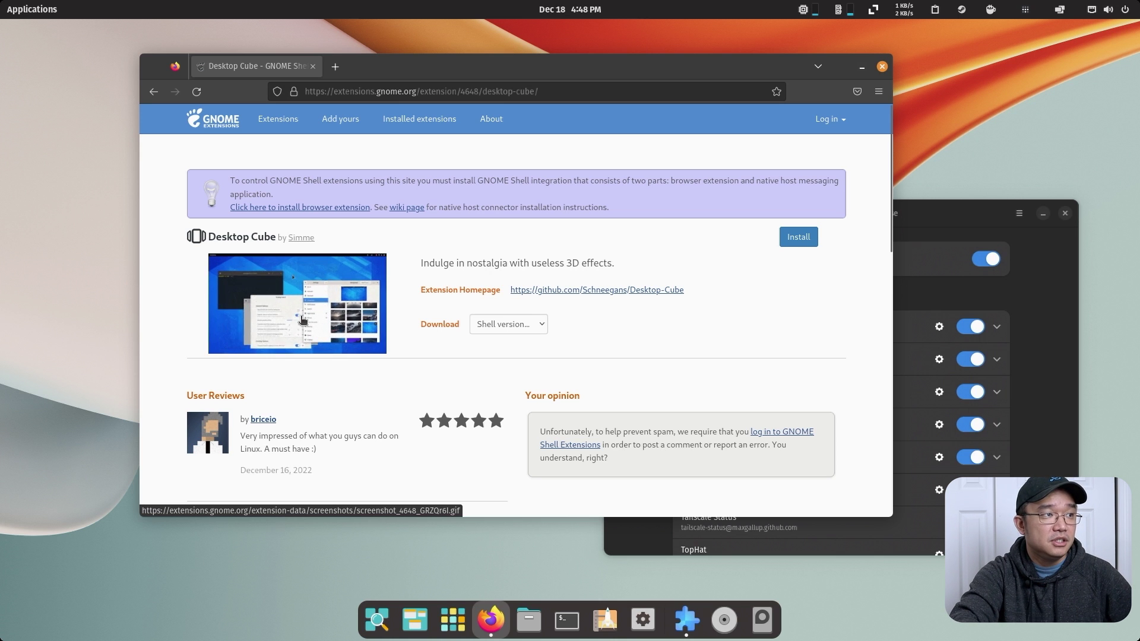
left_click(153, 92)
Step: Scroll the README table, move Firefox left, and raise the Extension Manager installed list
scroll(347, 475, "down", 2)
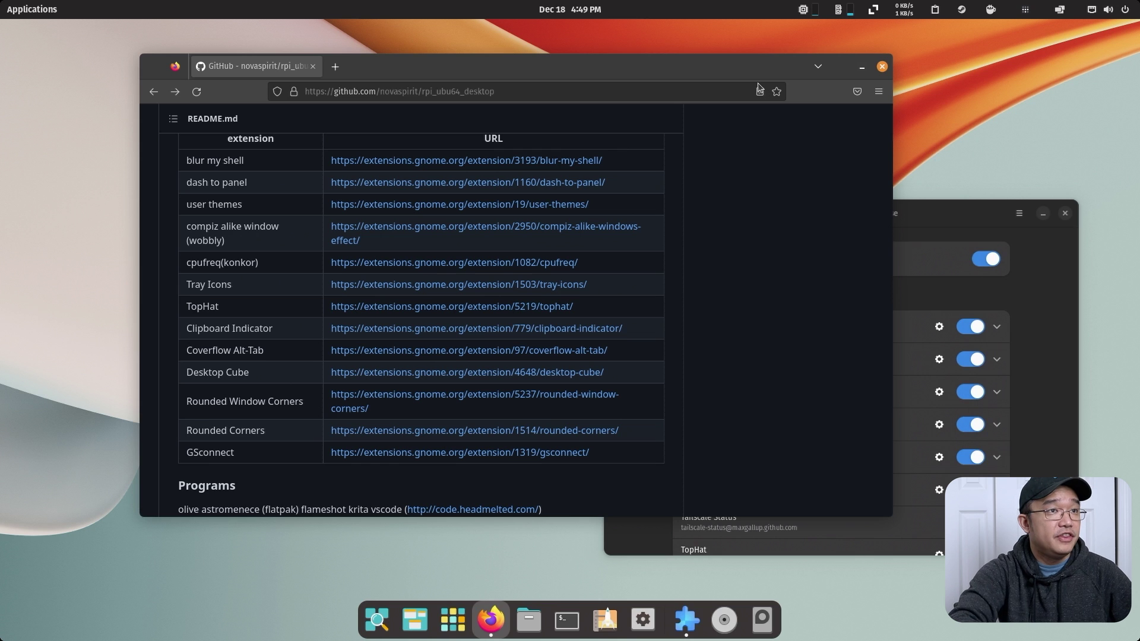
left_click_drag(723, 71, 655, 80)
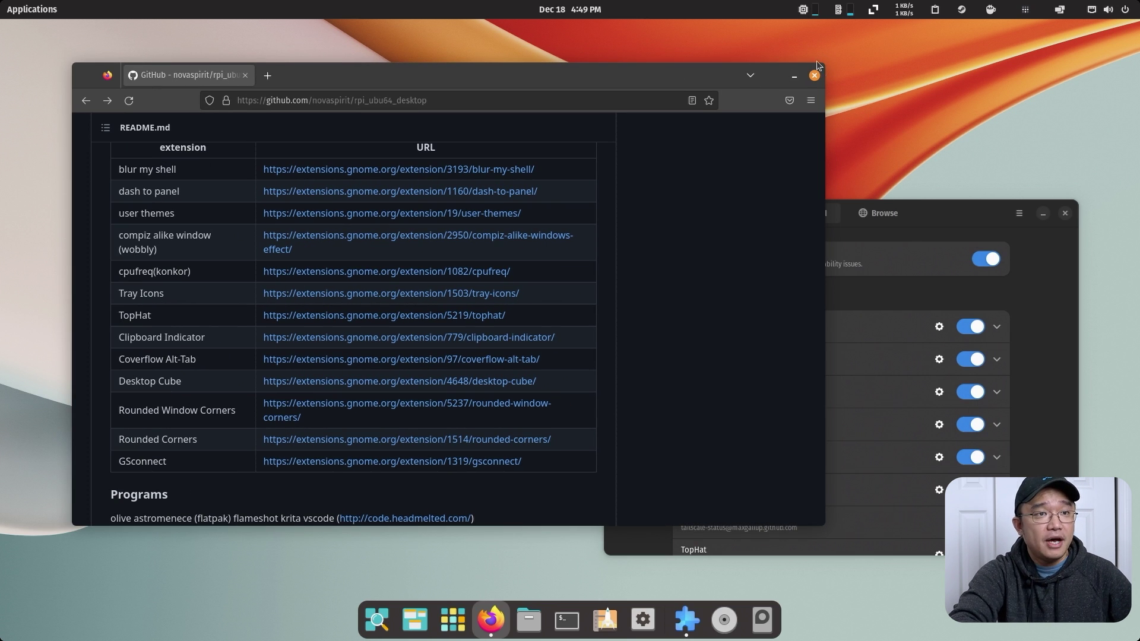
left_click(1020, 347)
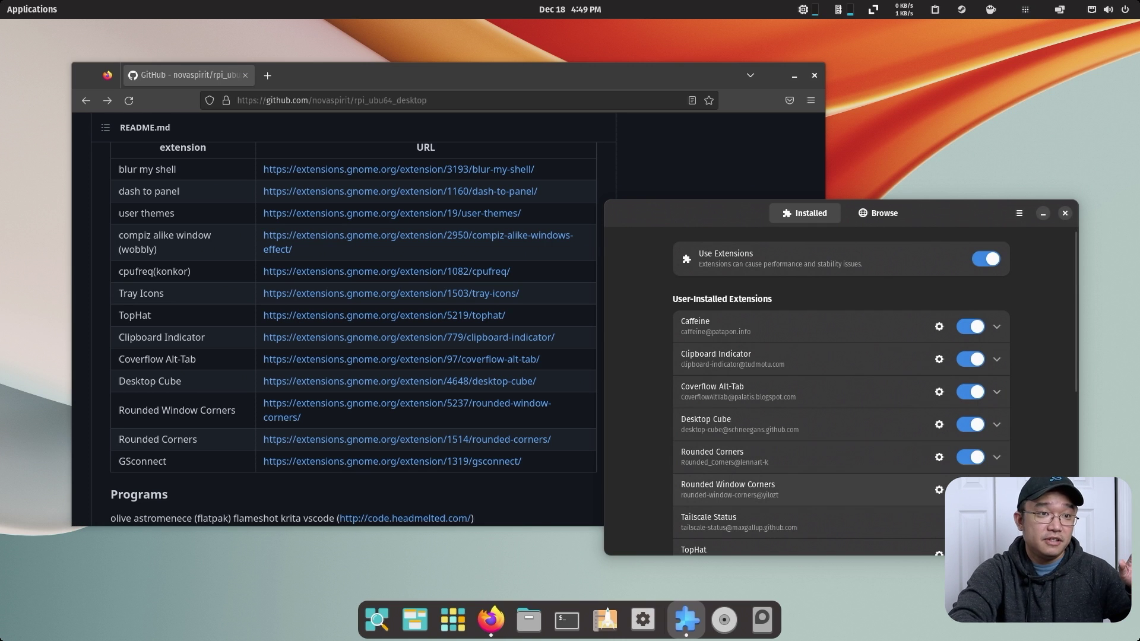
Step: Set the Rounded Window Corners border radius to 6.0 and close its settings
left_click(939, 490)
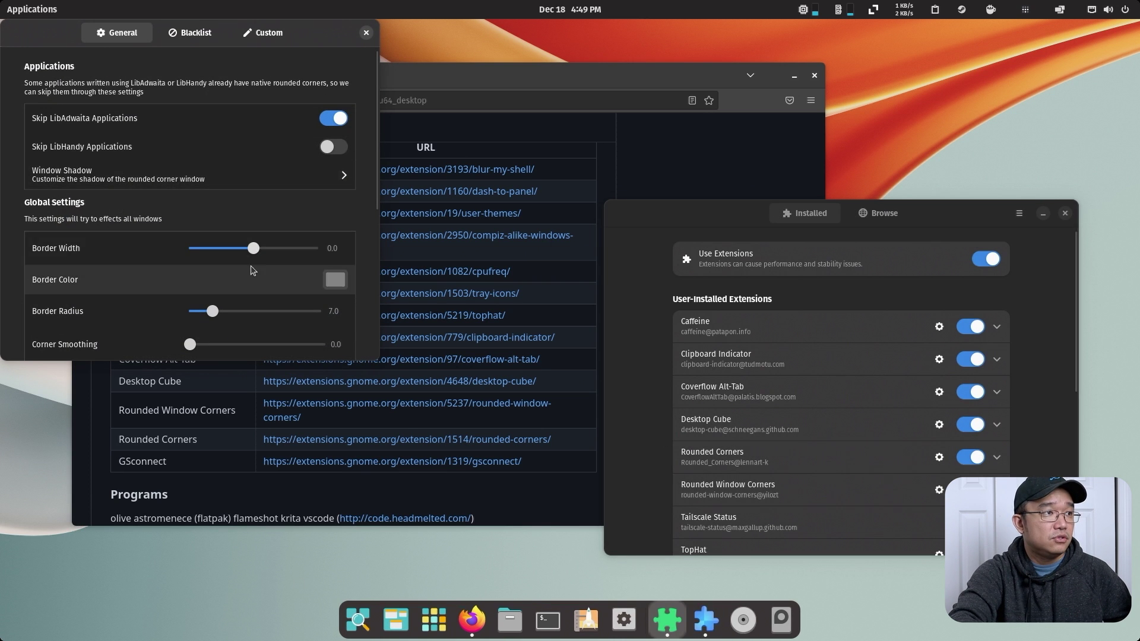
mouse_move(213, 312)
left_mouse_down()
mouse_move(325, 310)
mouse_move(202, 311)
mouse_move(215, 311)
left_mouse_up()
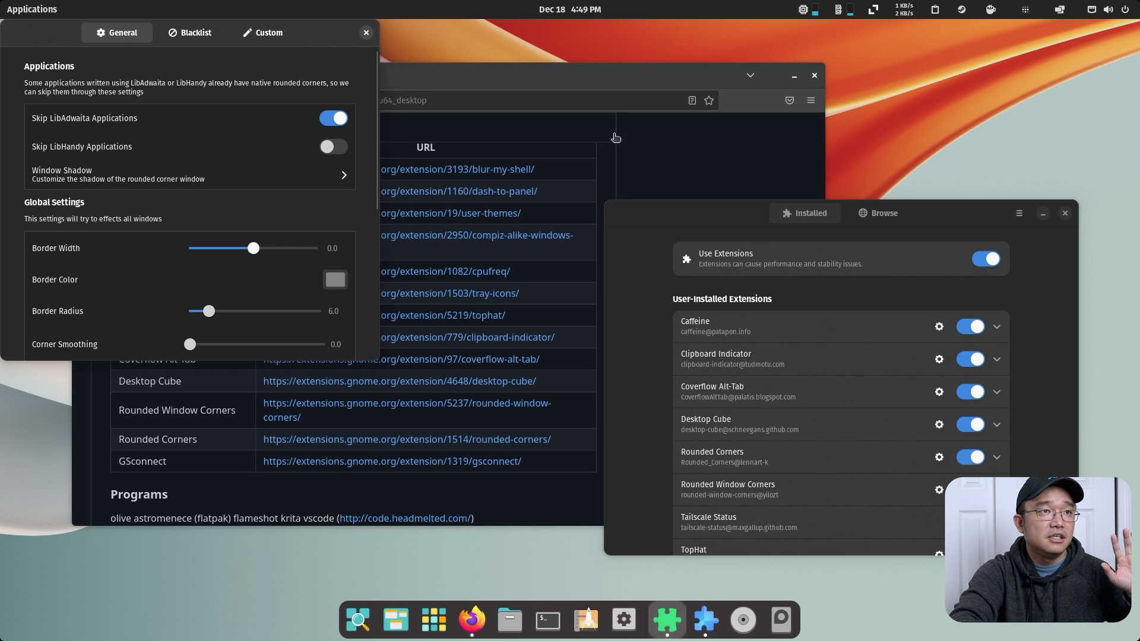
left_click(366, 32)
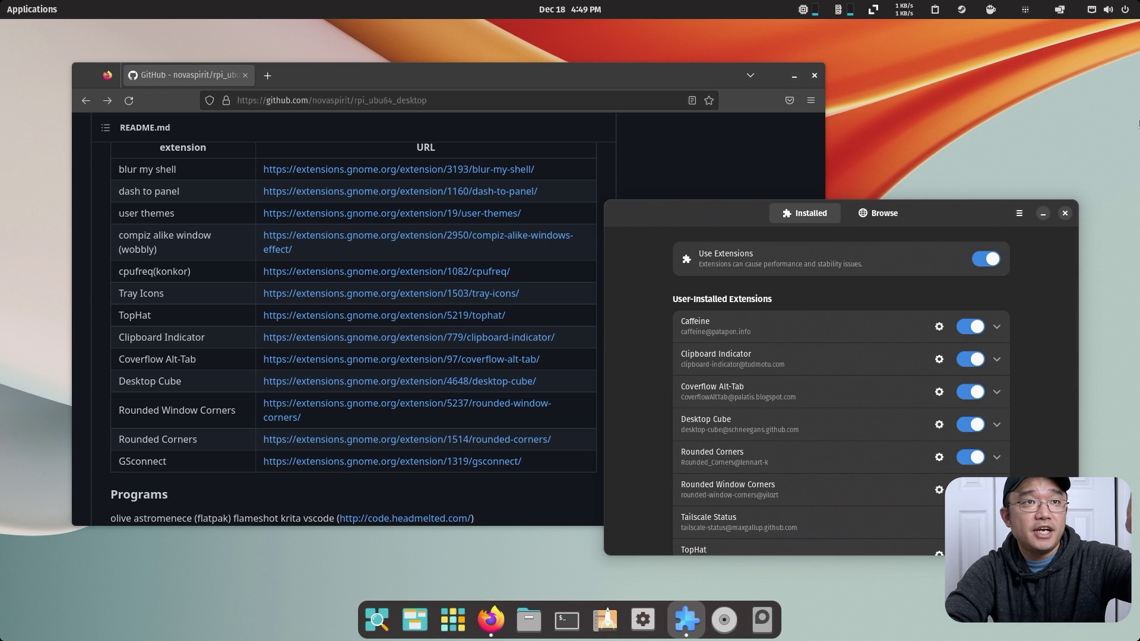
Step: Drag Firefox slightly right and up so it sits in front of Extension Manager
mouse_move(130, 5)
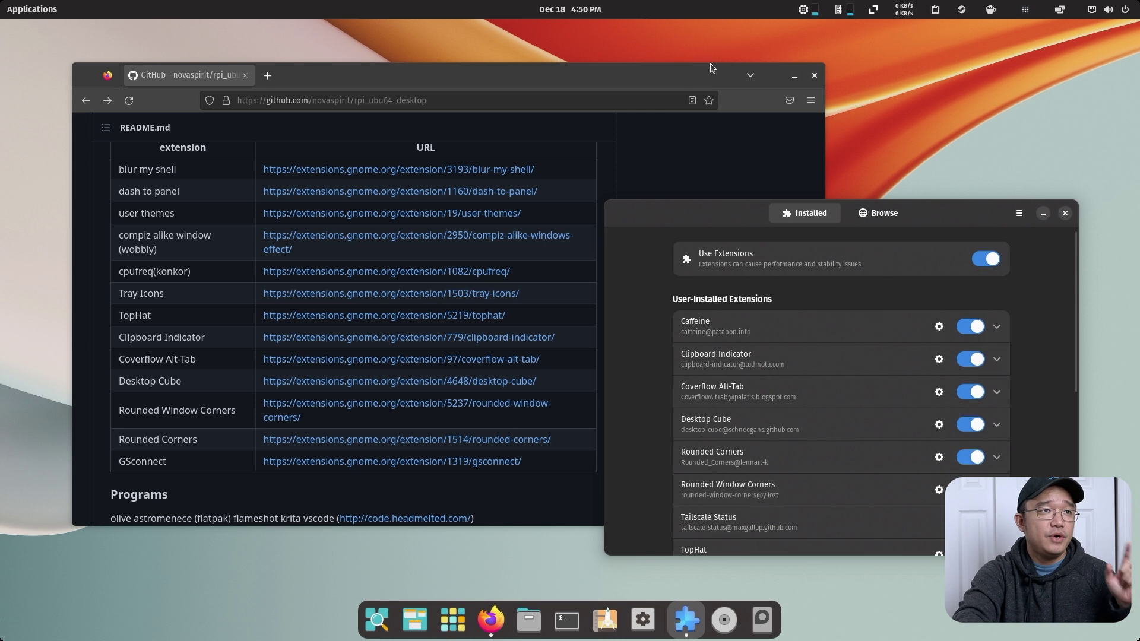
left_click_drag(677, 71, 727, 60)
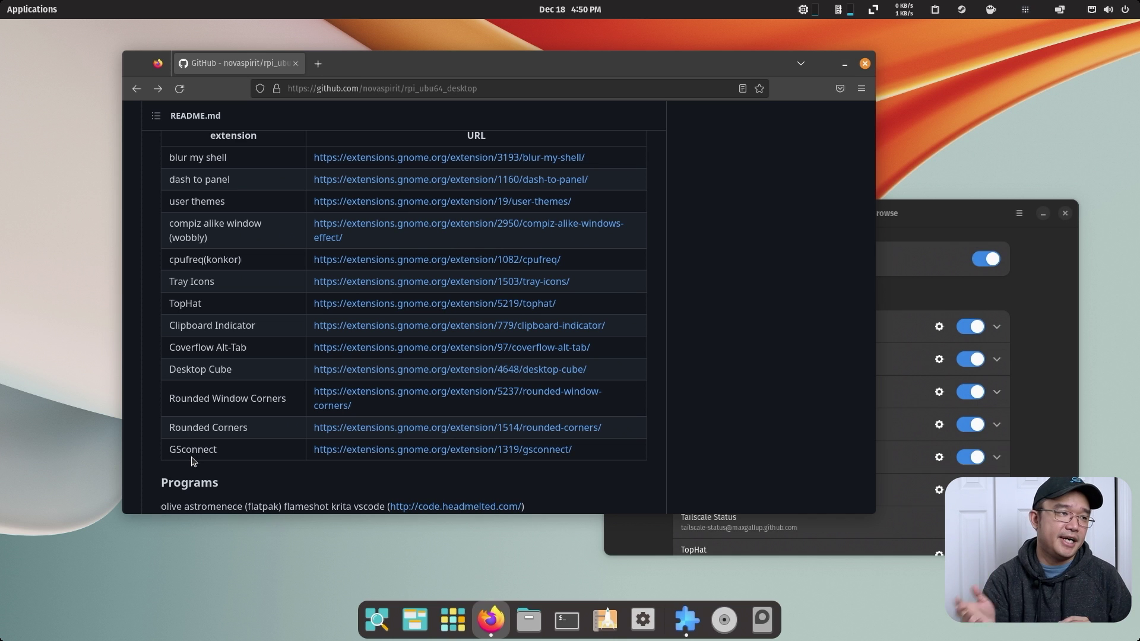
Step: Switch to Extension Manager and show the Tailscale status menu's options, closing it afterwards
key("alt+Tab")
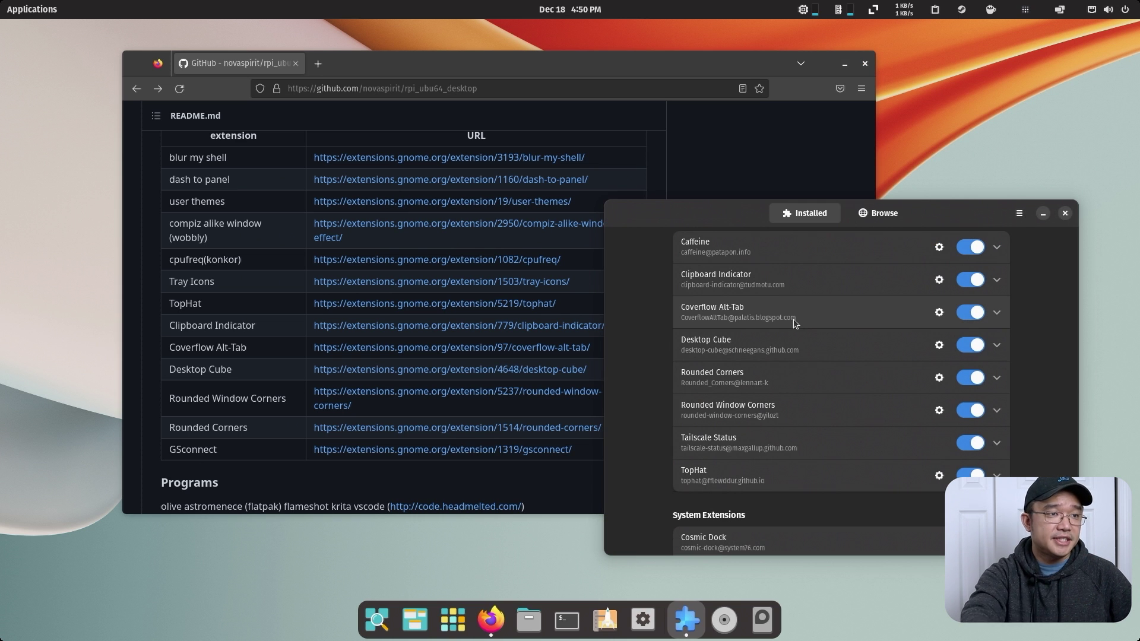
left_click(1026, 9)
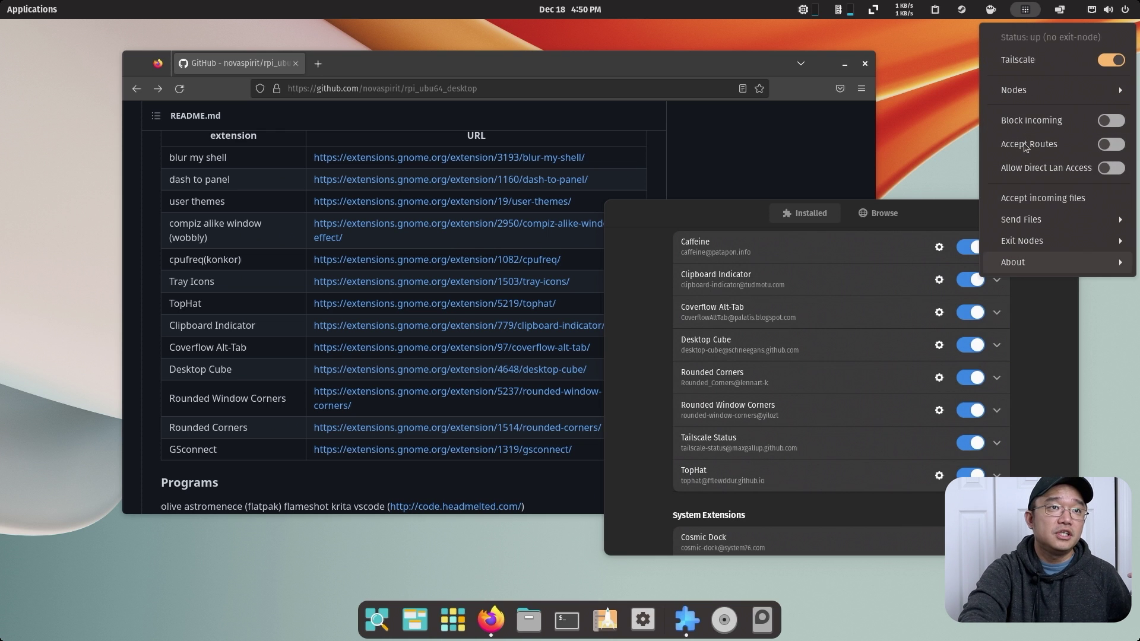
left_click(1018, 12)
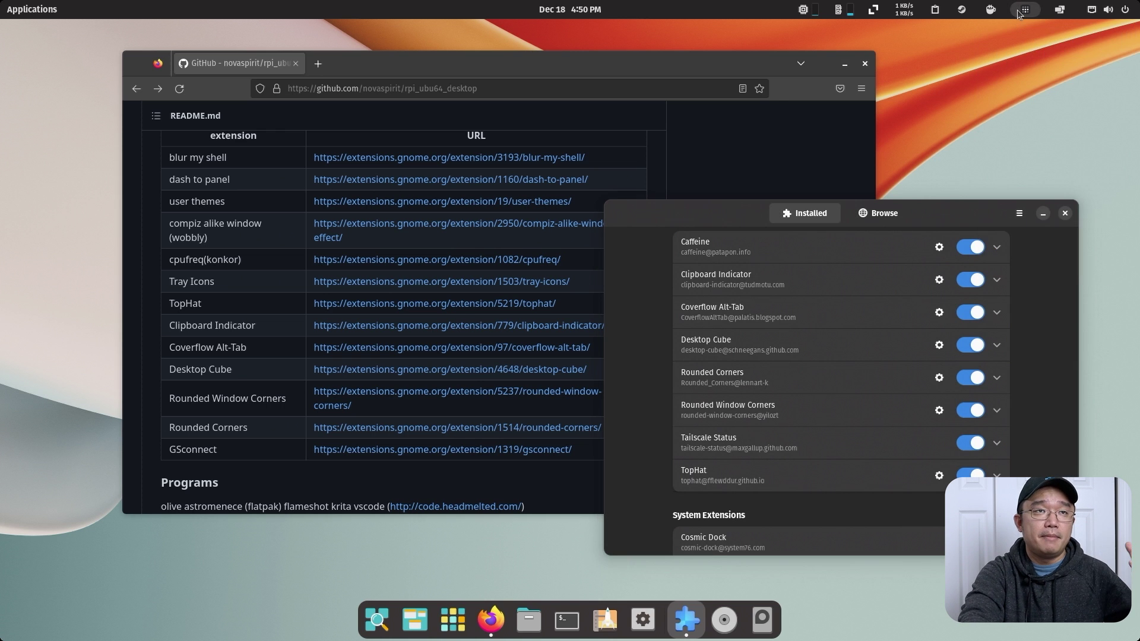
left_click(1018, 12)
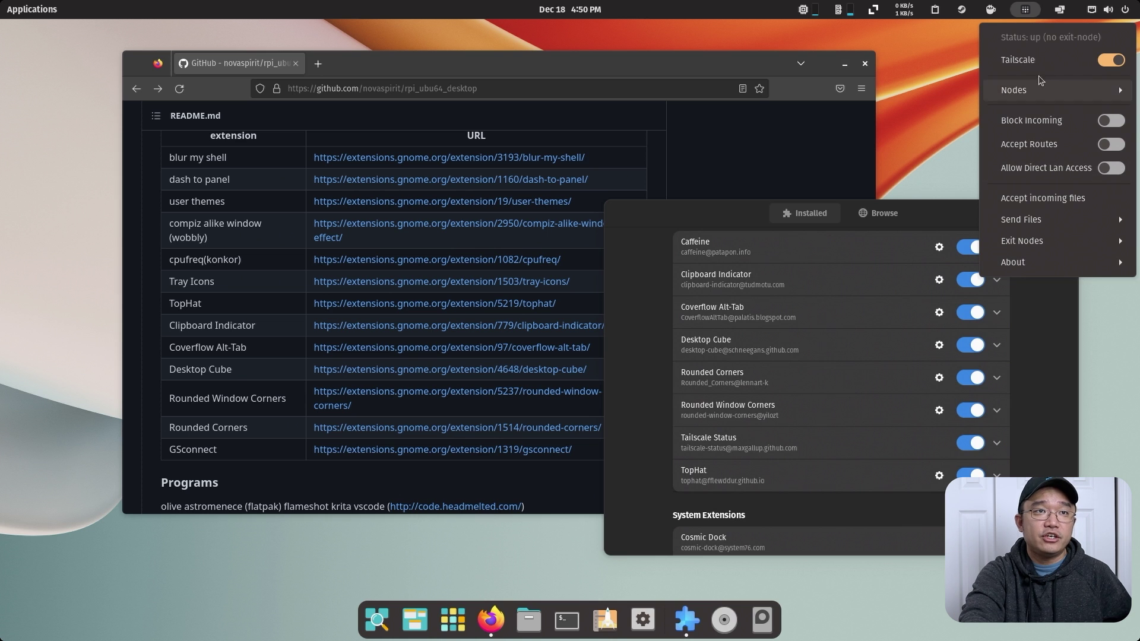
left_click(1026, 11)
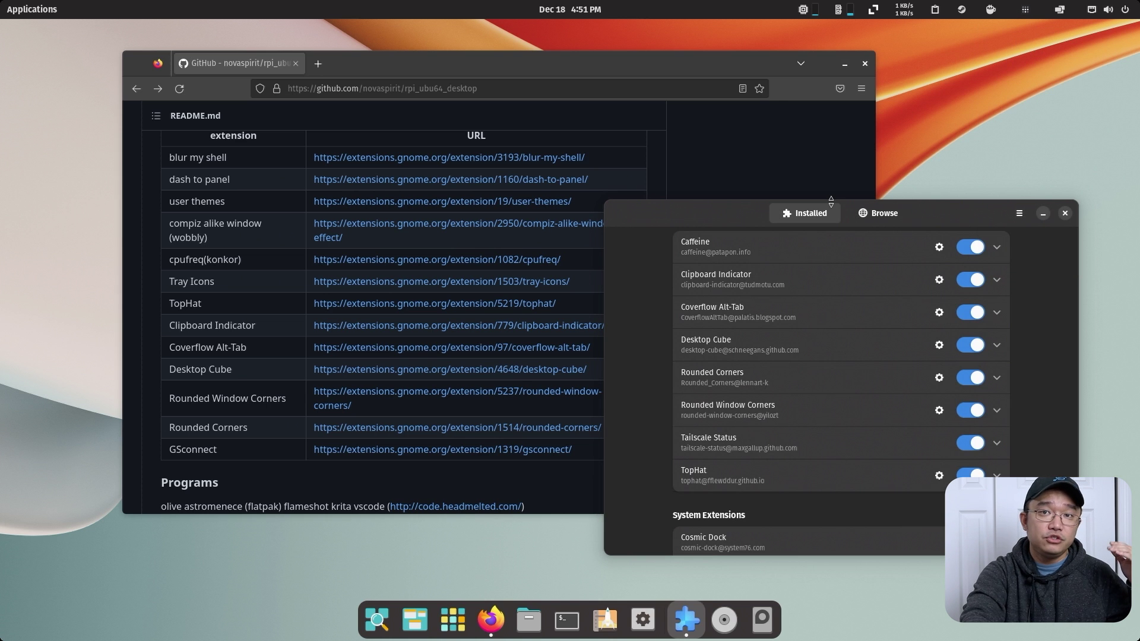